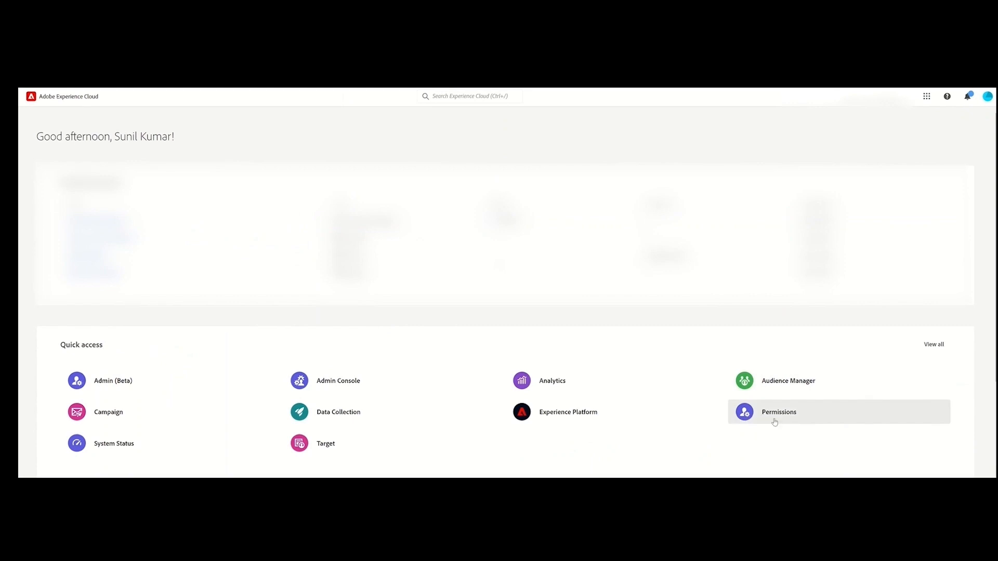
- Open Permissions and create a new role named ABAC Data Analyst Role
{"action": "left_click", "coordinate": [767, 413]}
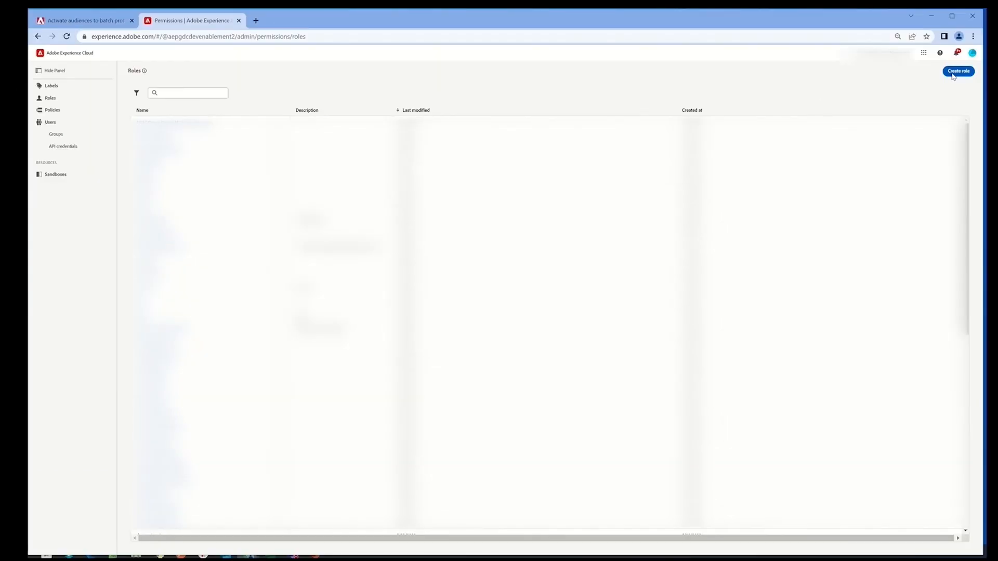
{"action": "left_click", "coordinate": [967, 72]}
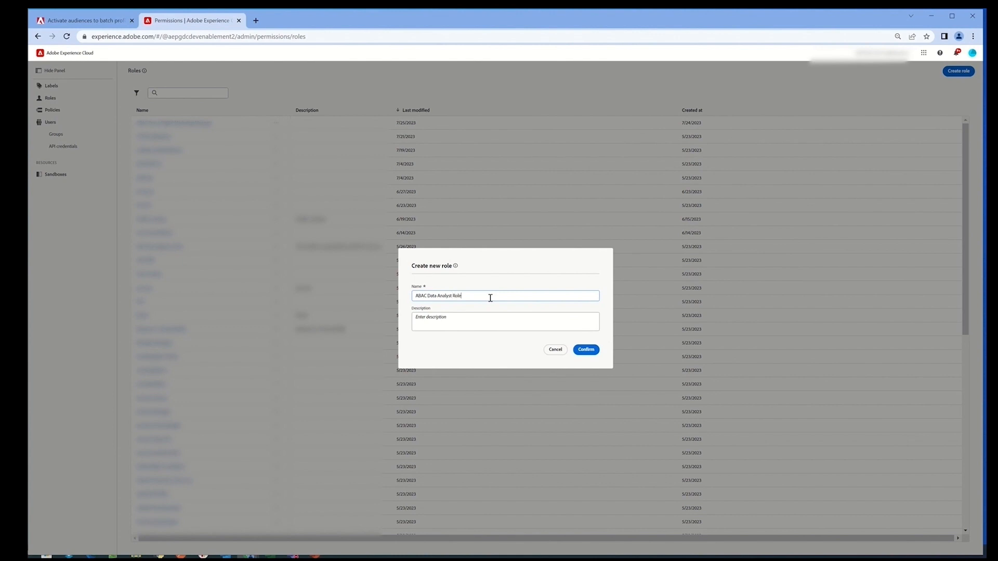
{"action": "left_click", "coordinate": [587, 350]}
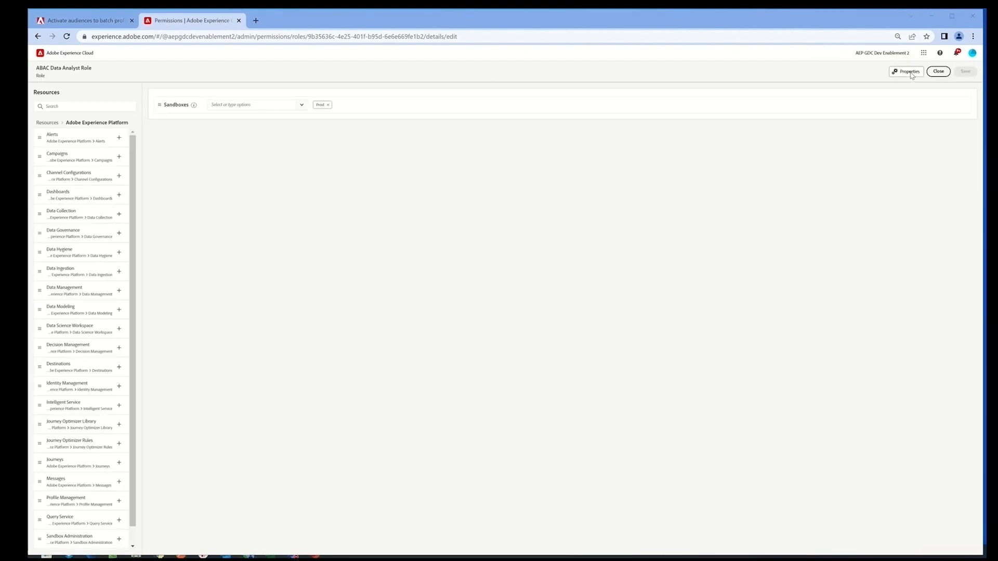
- Replace the role's Prod sandbox with GDC-EA-Enablement
{"action": "left_click", "coordinate": [328, 105]}
{"action": "left_click", "coordinate": [303, 105]}
{"action": "left_click", "coordinate": [251, 152]}
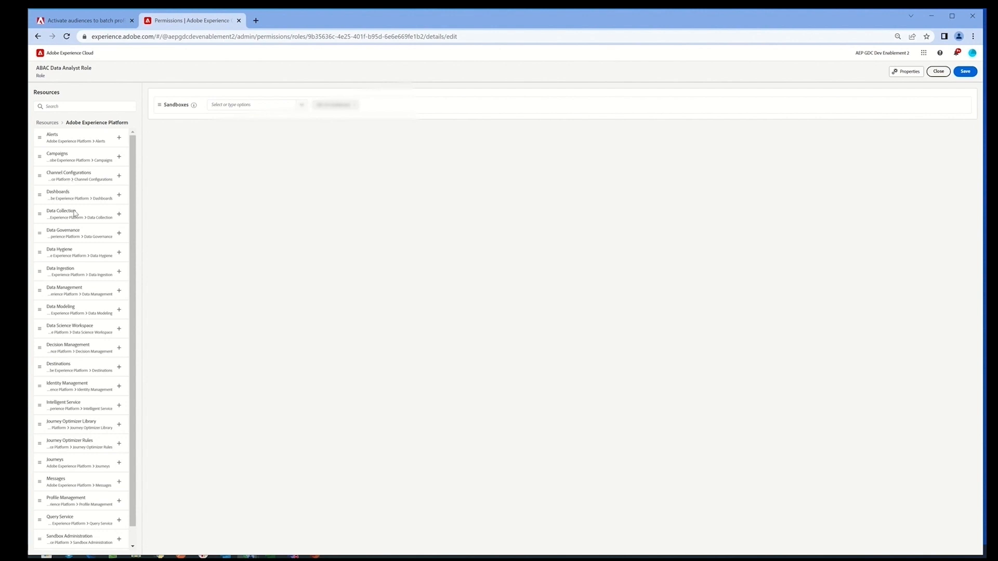
- Add the Data Management resource to the role with all its permissions: Manage Datasets, View Datasets and Data Monitoring
{"action": "left_click", "coordinate": [120, 291]}
{"action": "left_click", "coordinate": [319, 124]}
{"action": "left_click", "coordinate": [287, 140]}
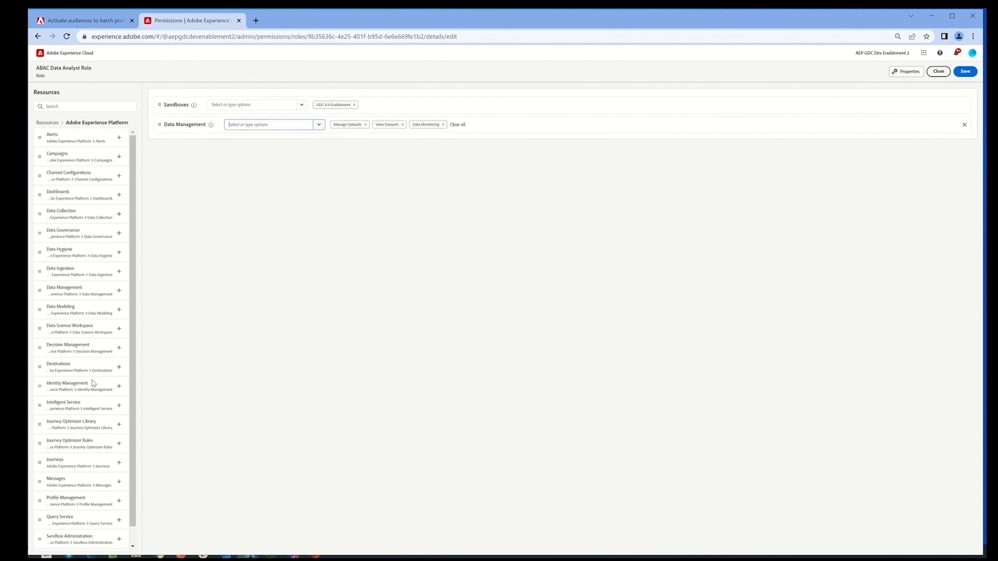
- Add the Profile Management and Data Modeling resources with all their permissions, and save and close the role
{"action": "scroll", "coordinate": [93, 383], "scroll_direction": "down", "scroll_amount": 1}
{"action": "left_click", "coordinate": [119, 484]}
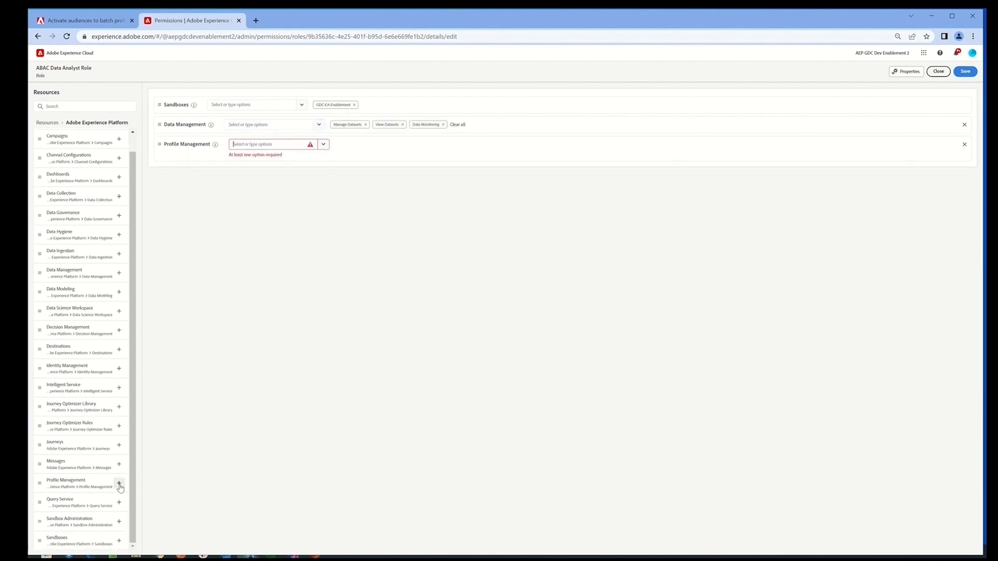
{"action": "left_click", "coordinate": [323, 144]}
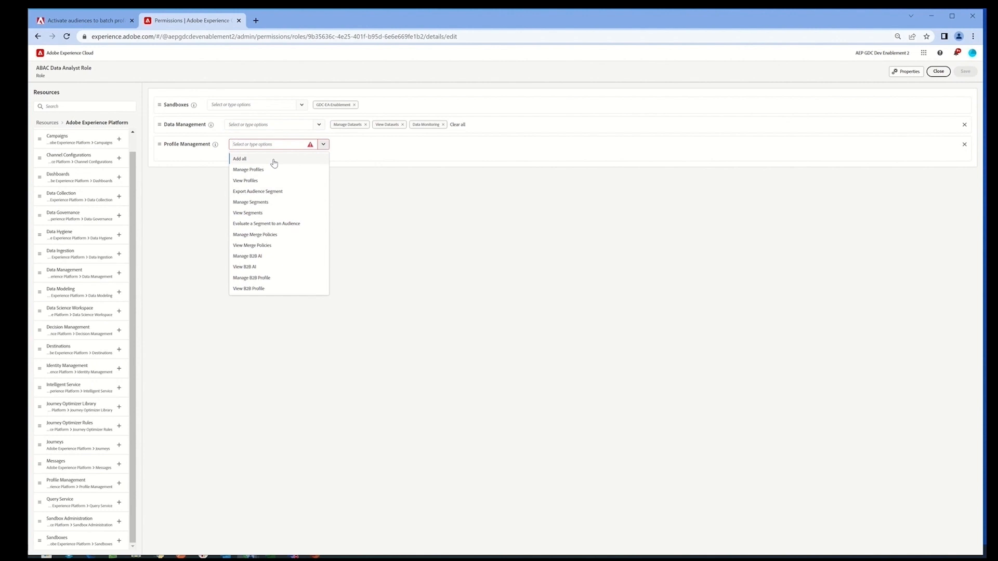
{"action": "left_click", "coordinate": [274, 160]}
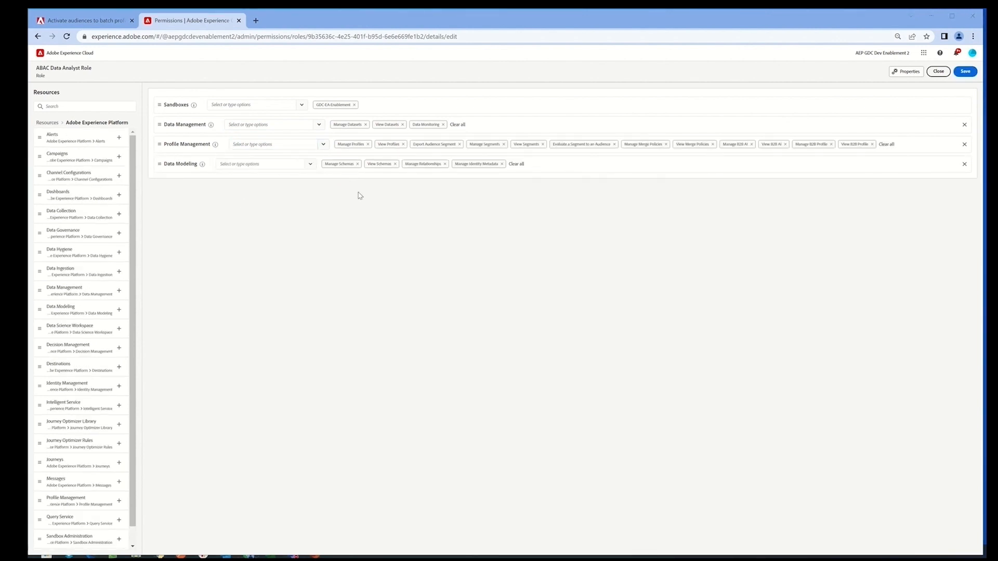
{"action": "left_click", "coordinate": [965, 75]}
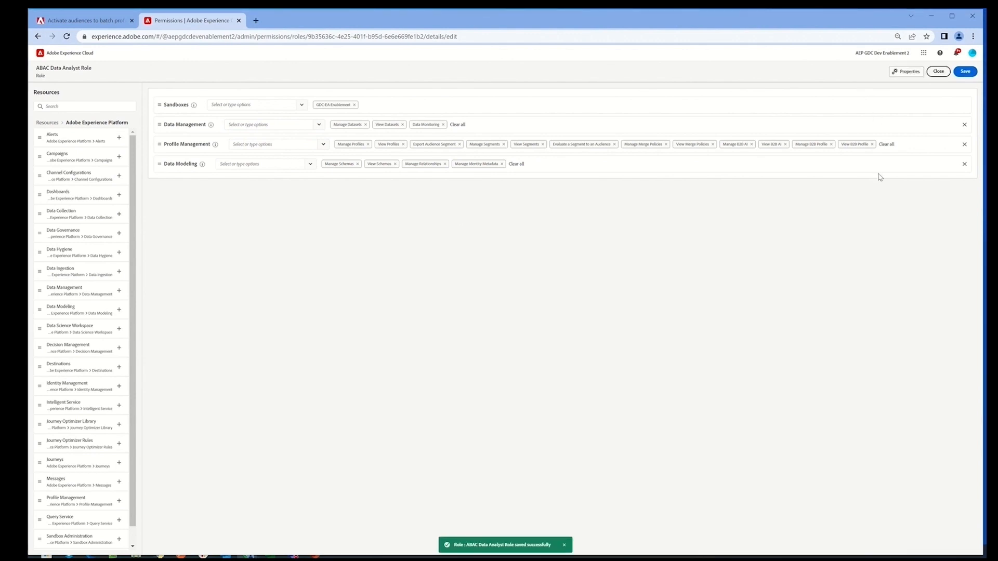
{"action": "left_click", "coordinate": [938, 71]}
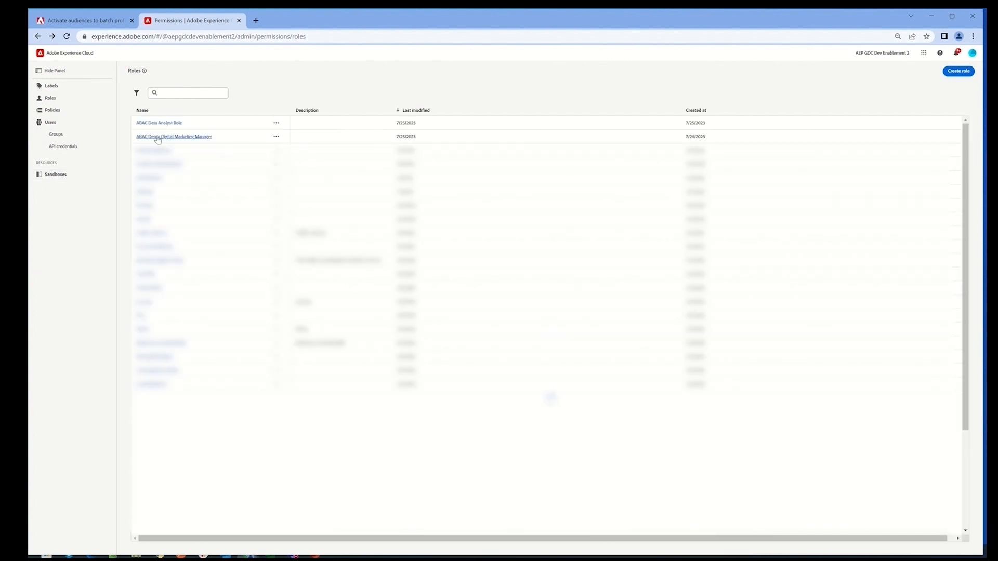
- Start a new label named ABACDALabel with the friendly name ABAC DA Label
{"action": "left_click", "coordinate": [52, 87]}
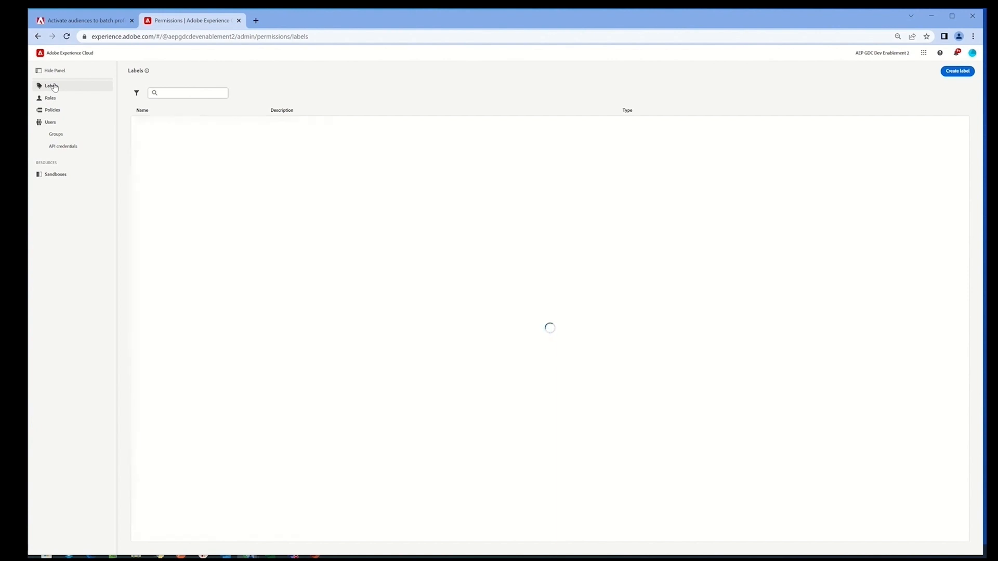
{"action": "left_click", "coordinate": [957, 75]}
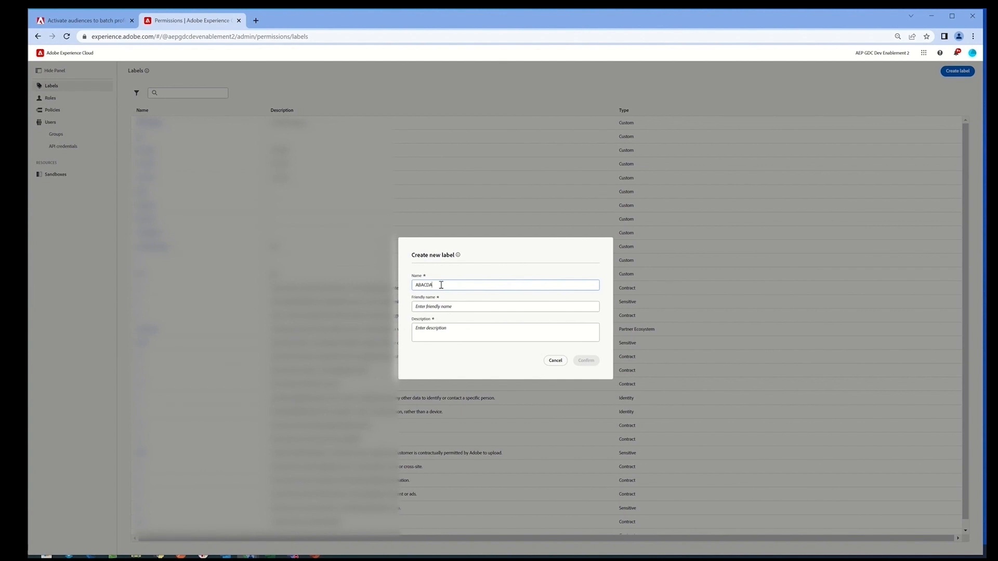
{"action": "double_click", "coordinate": [440, 285]}
{"action": "key", "text": "ctrl+c"}
{"action": "left_click", "coordinate": [444, 308]}
{"action": "key", "text": "ctrl+v"}
{"action": "left_click", "coordinate": [427, 306]}
{"action": "left_click", "coordinate": [434, 307]}
- Create the label with the description "For Demo Purpose" and check its details page
{"action": "left_click", "coordinate": [464, 331]}
{"action": "type", "text": "For Demo P"}
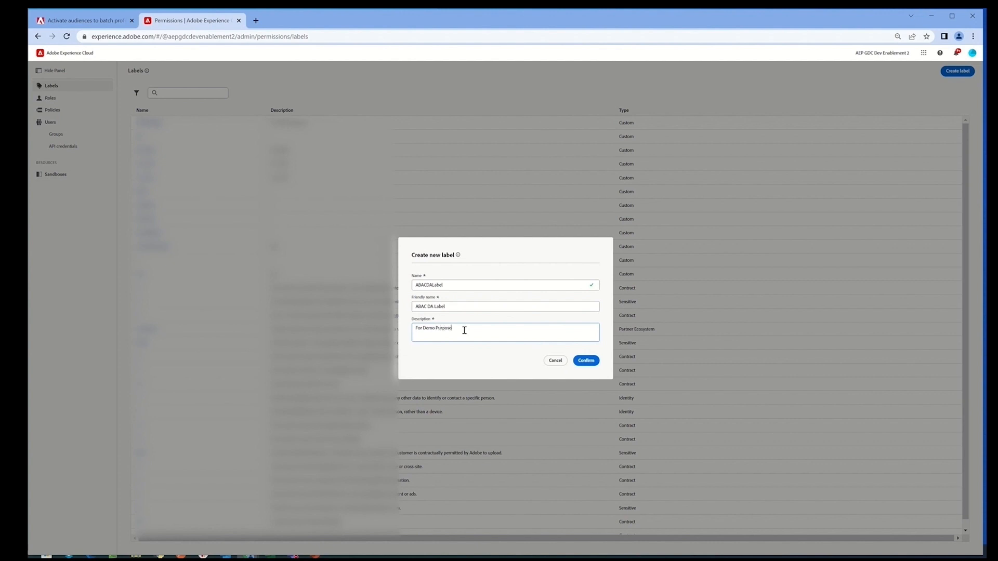
{"action": "left_click", "coordinate": [587, 361]}
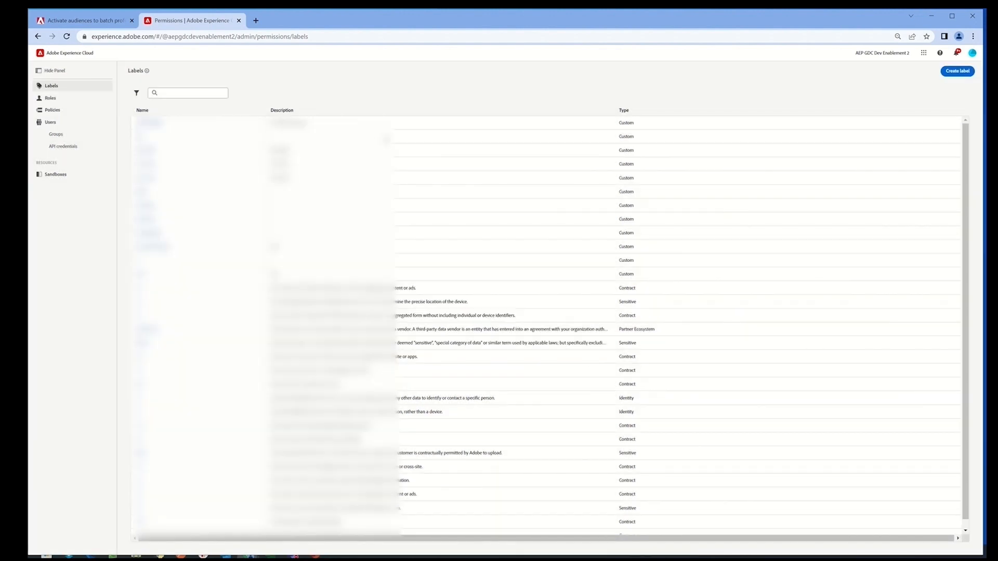
{"action": "left_click", "coordinate": [150, 124]}
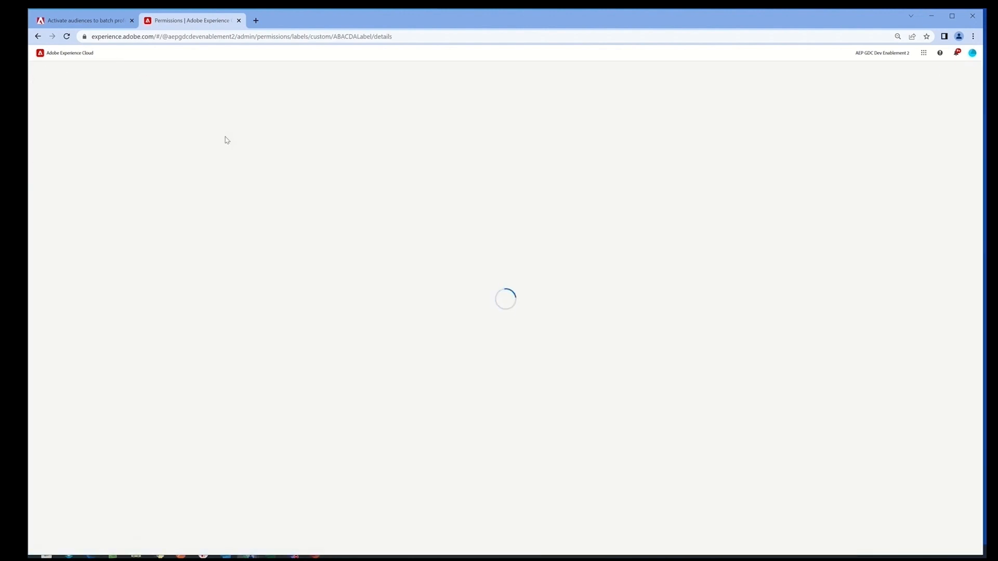
{"action": "left_click", "coordinate": [39, 74]}
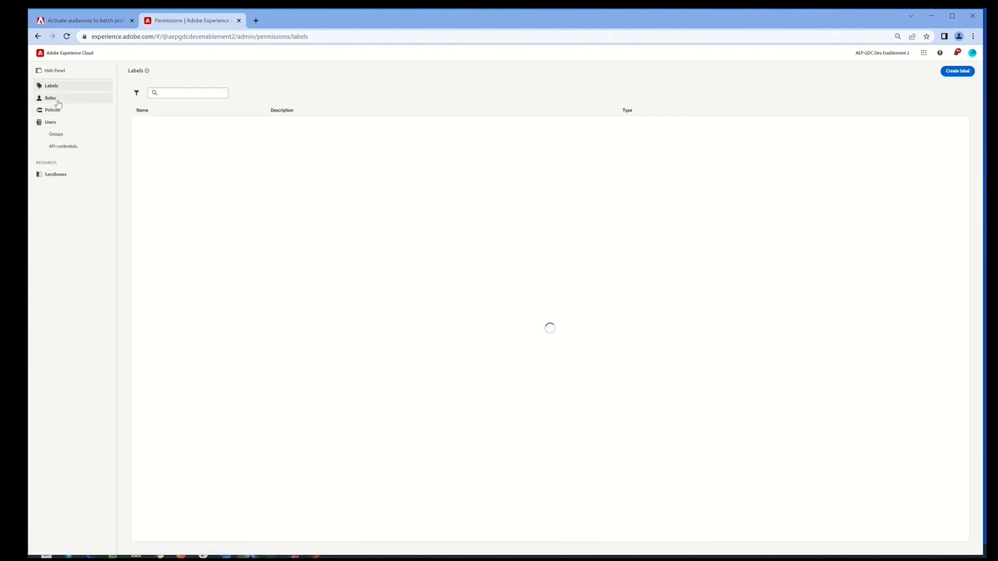
- Open the ABAC Data Analyst Role, search for the intended team member by name, and add that user to the role
{"action": "left_click", "coordinate": [51, 98]}
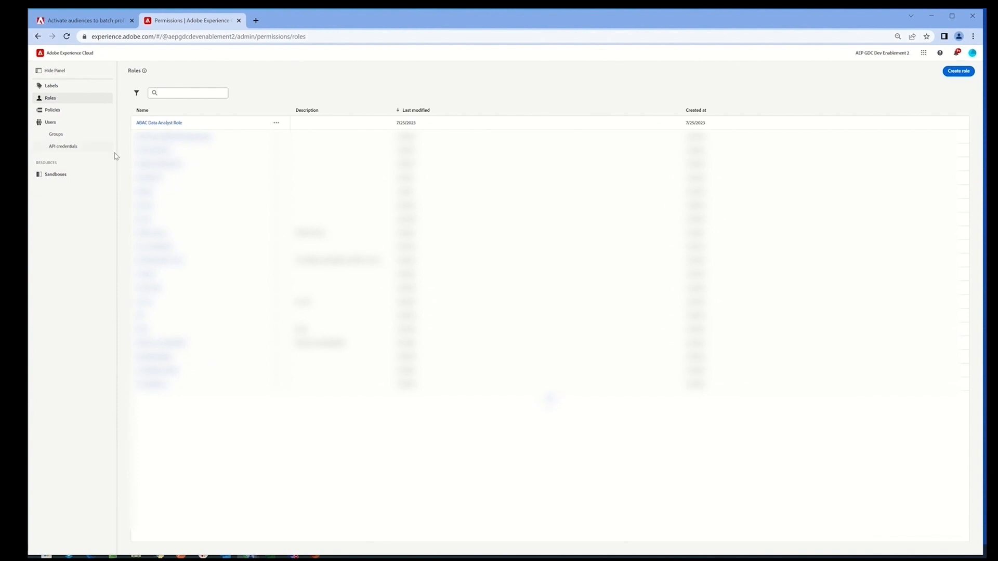
{"action": "left_click", "coordinate": [172, 124]}
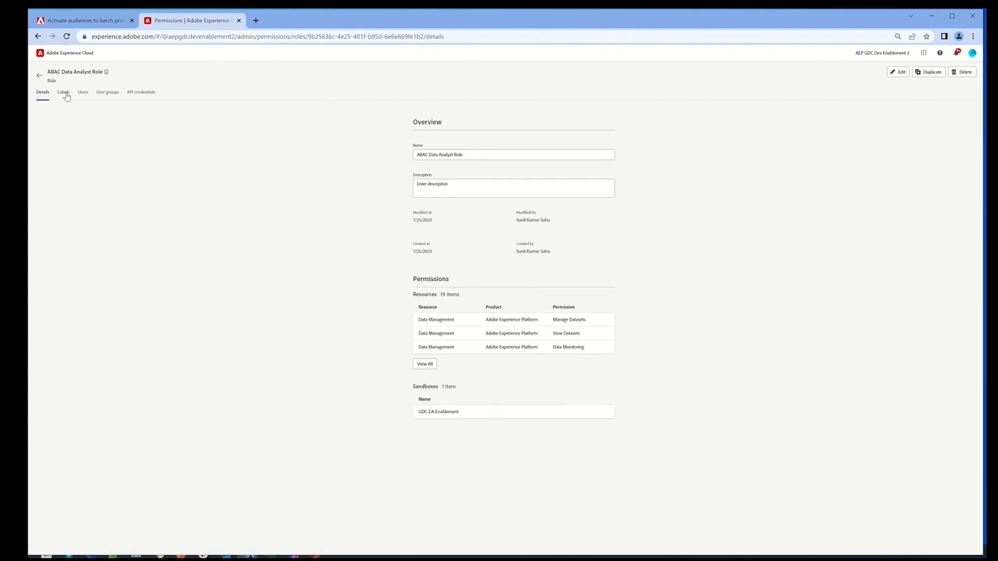
{"action": "left_click", "coordinate": [83, 95]}
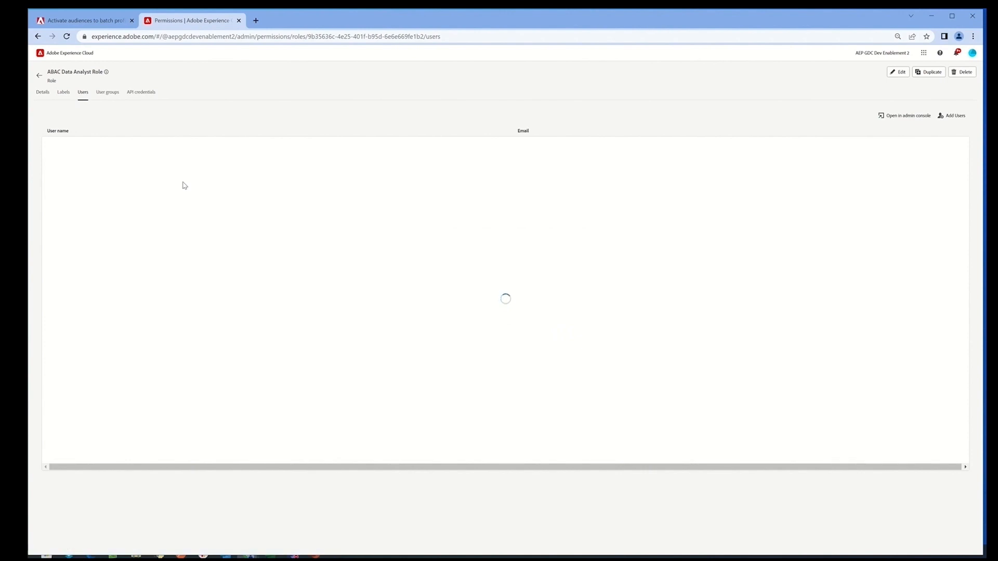
{"action": "left_click", "coordinate": [953, 116]}
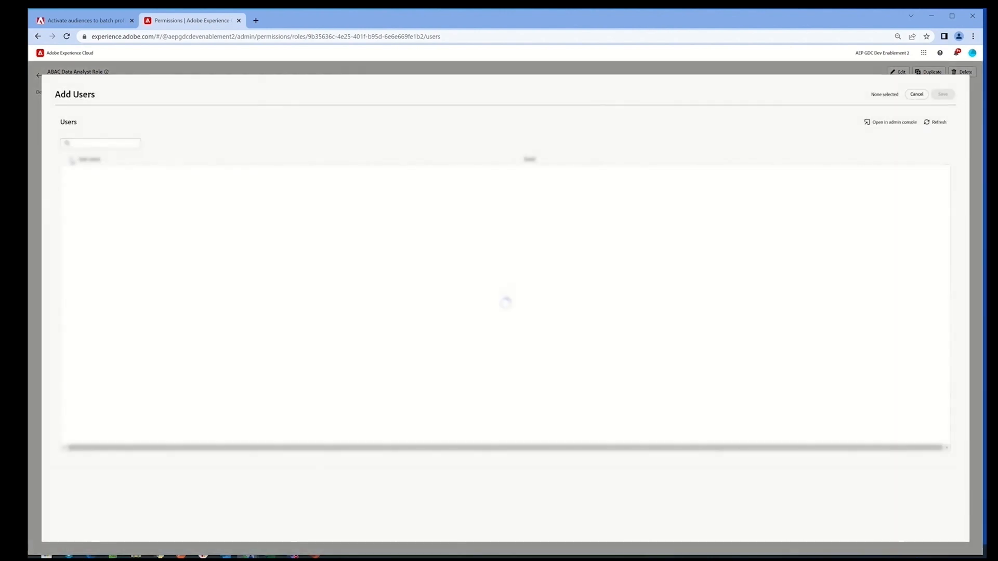
{"action": "type", "text": "a"}
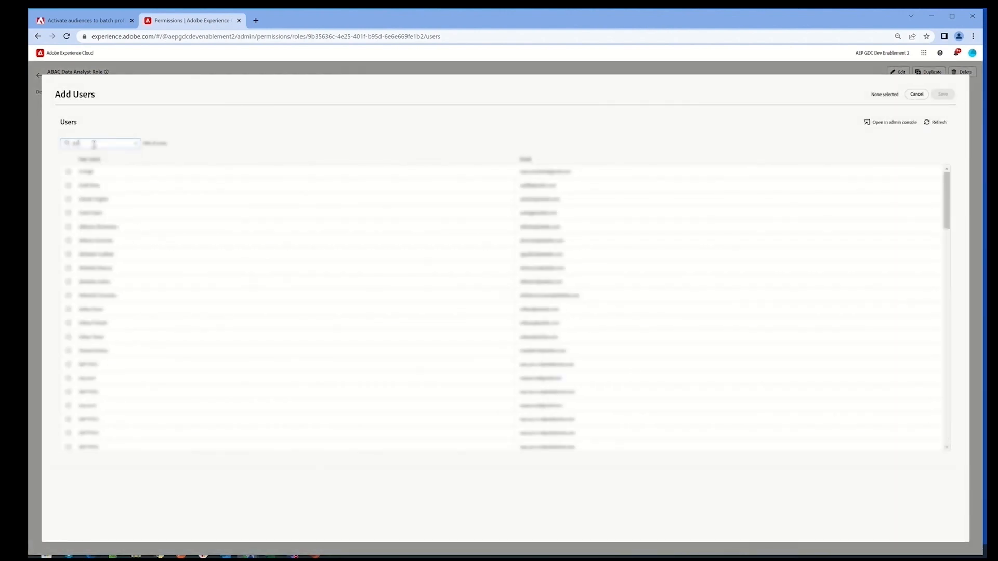
{"action": "type", "text": "d"}
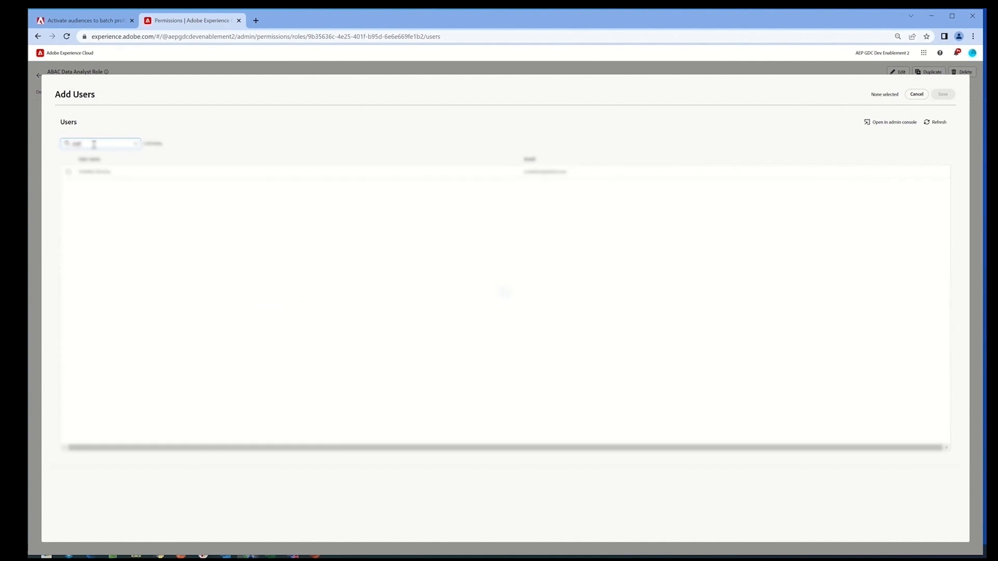
{"action": "left_click", "coordinate": [68, 172]}
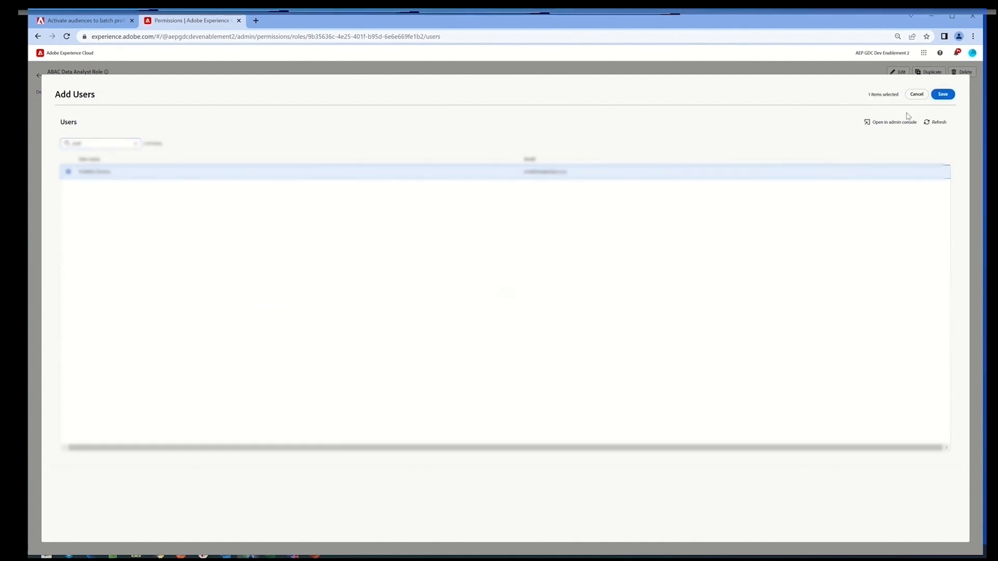
{"action": "left_click", "coordinate": [940, 100]}
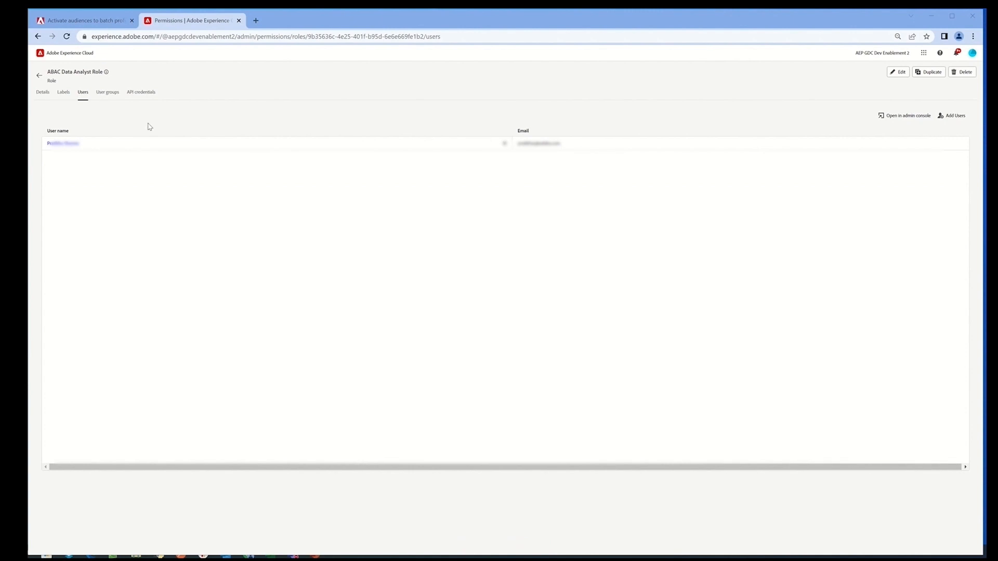
- Apply the ABACDALabel label to the ABAC Data Analyst Role and review the role's users and details
{"action": "left_click", "coordinate": [64, 92]}
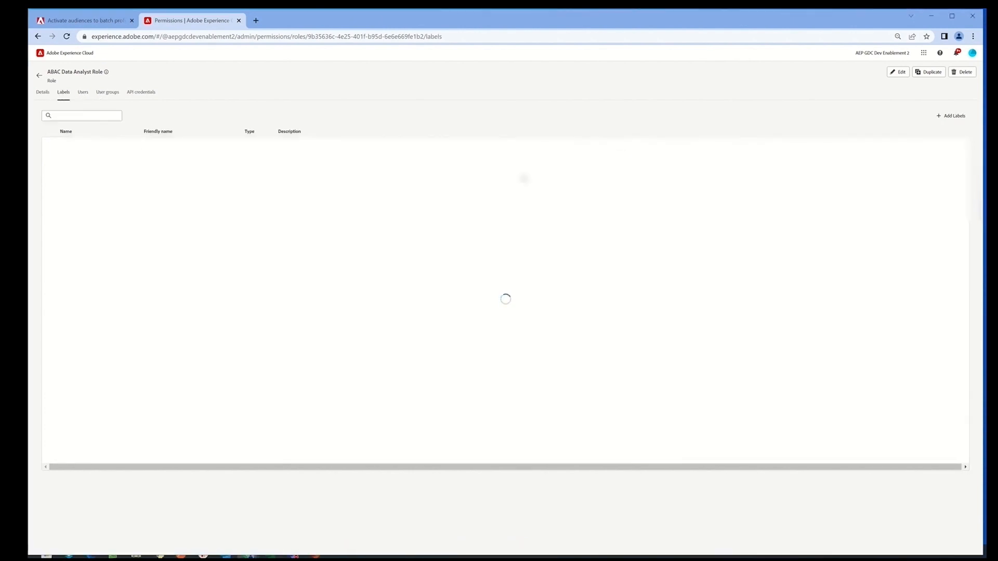
{"action": "left_click", "coordinate": [949, 117]}
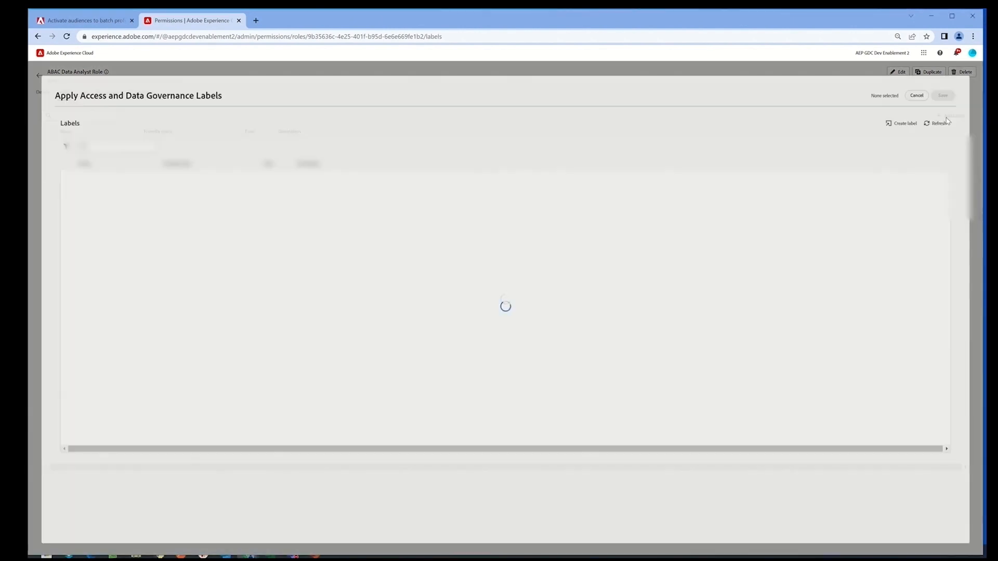
{"action": "left_click", "coordinate": [132, 146]}
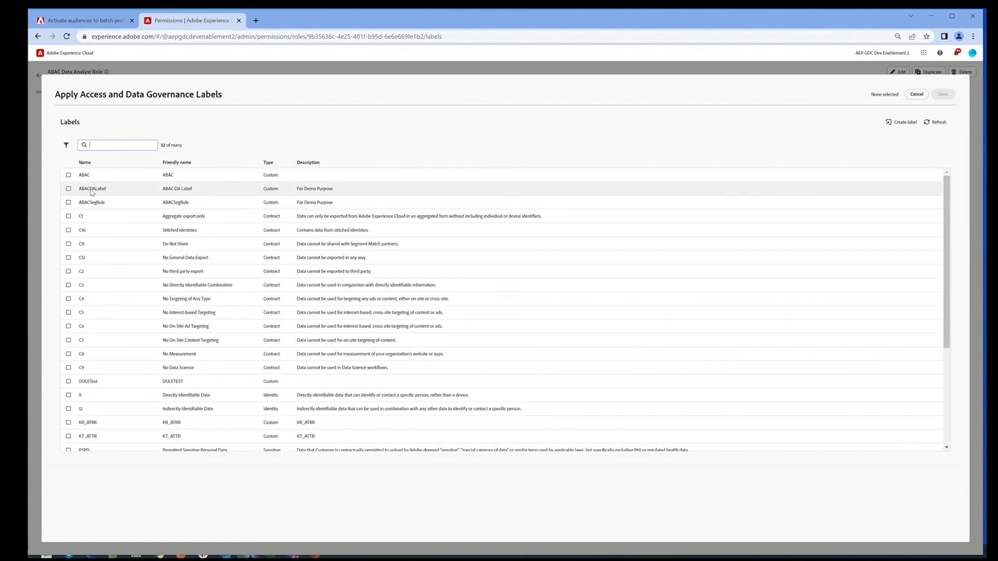
{"action": "left_click", "coordinate": [68, 188]}
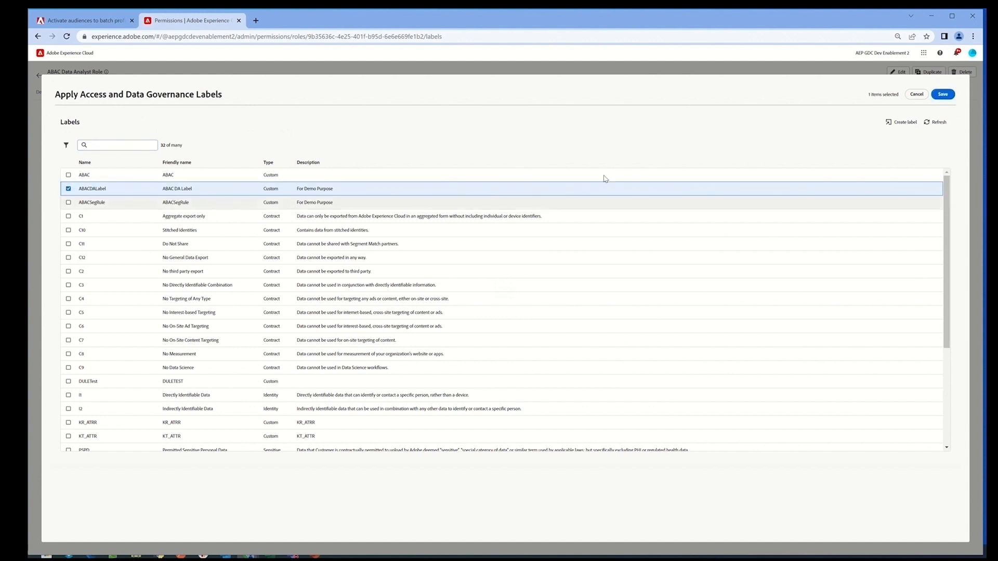
{"action": "left_click", "coordinate": [942, 94]}
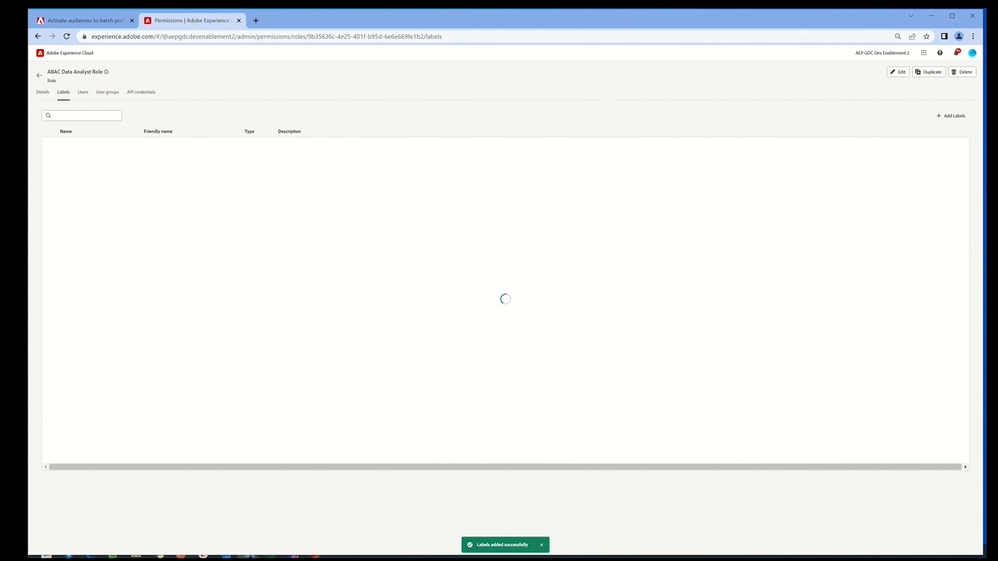
{"action": "left_click", "coordinate": [83, 94]}
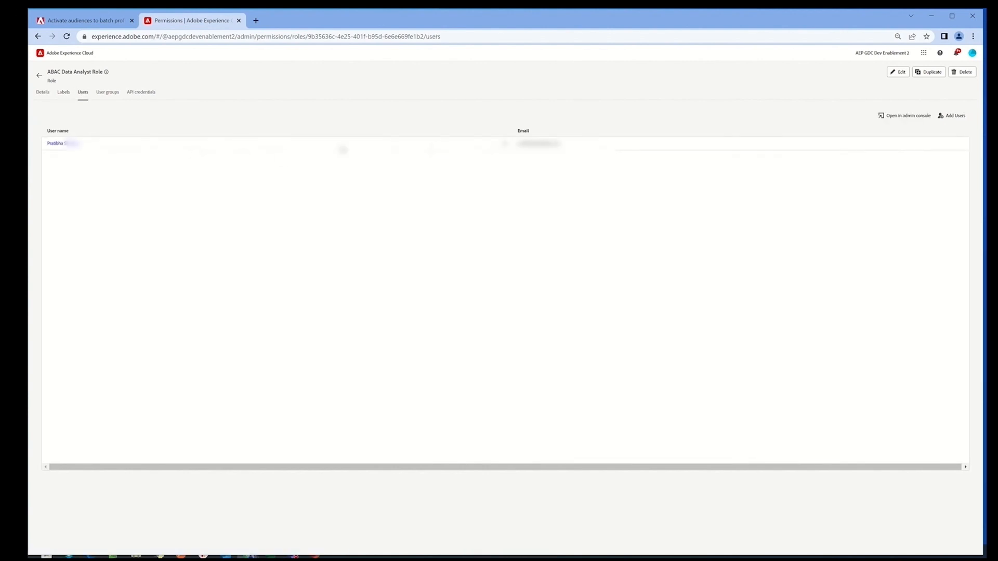
{"action": "left_click", "coordinate": [43, 96]}
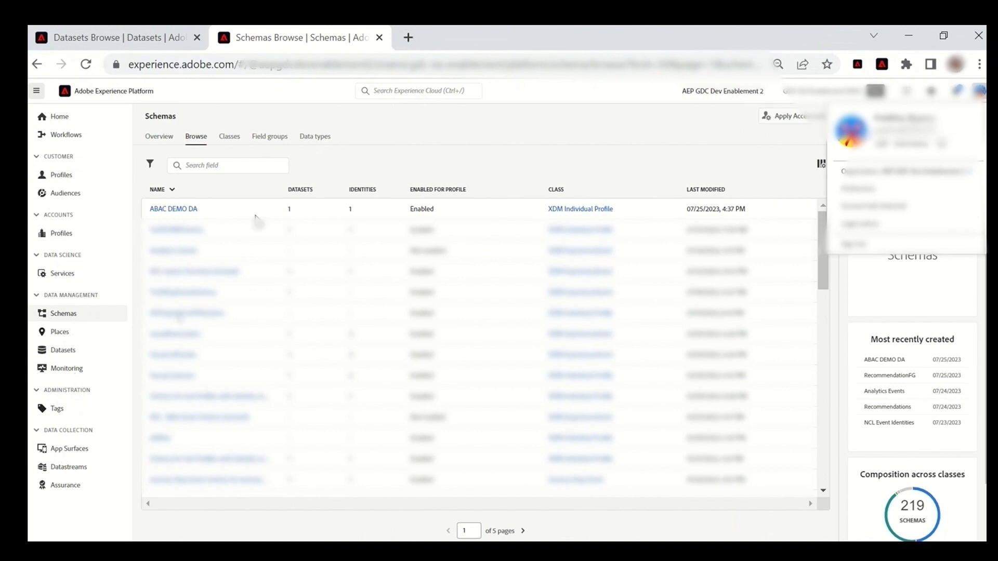
- Open the ABAC DEMO DA schema and select the Account Type field under userAccount
{"action": "left_click", "coordinate": [179, 210]}
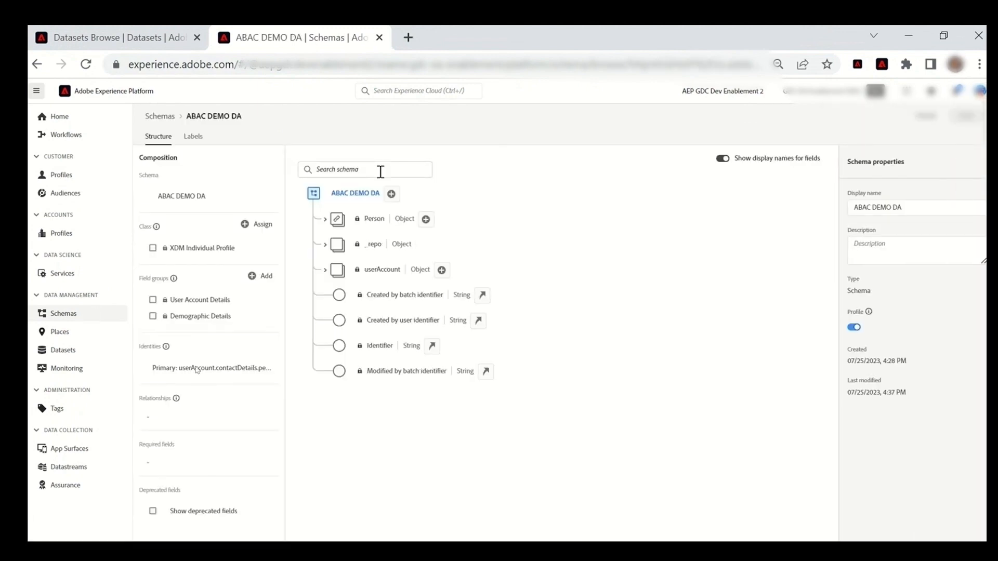
{"action": "left_click", "coordinate": [325, 271]}
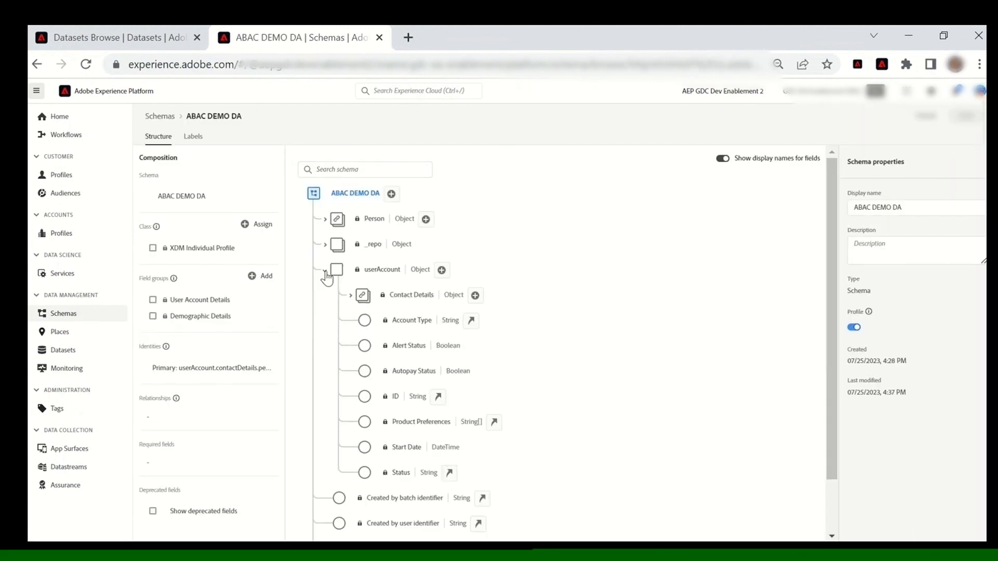
{"action": "left_click", "coordinate": [407, 323]}
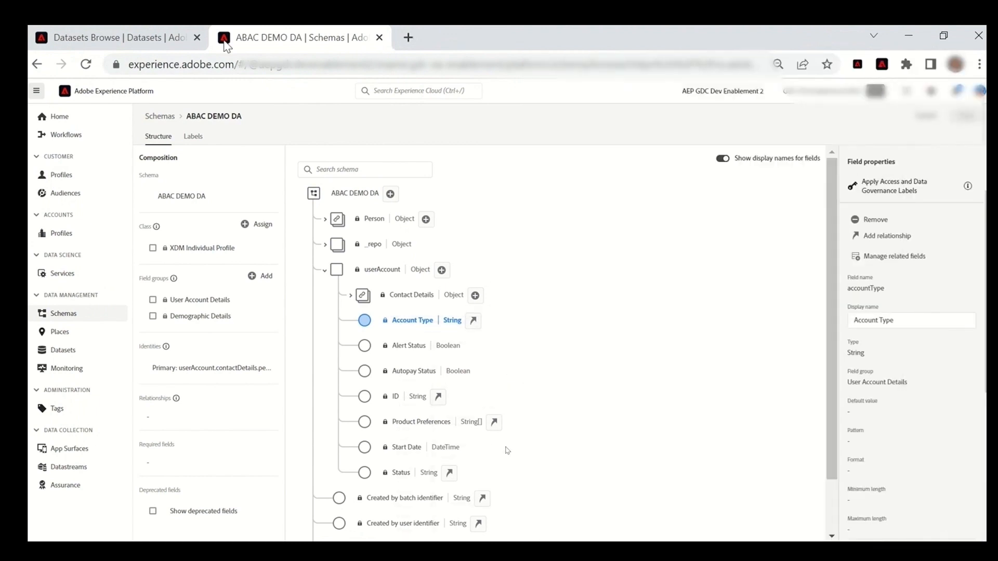
- Find the AccountType field in the schema's label list by filtering for ACC and apply the custom label ABACDALabel to it
{"action": "left_click", "coordinate": [195, 136]}
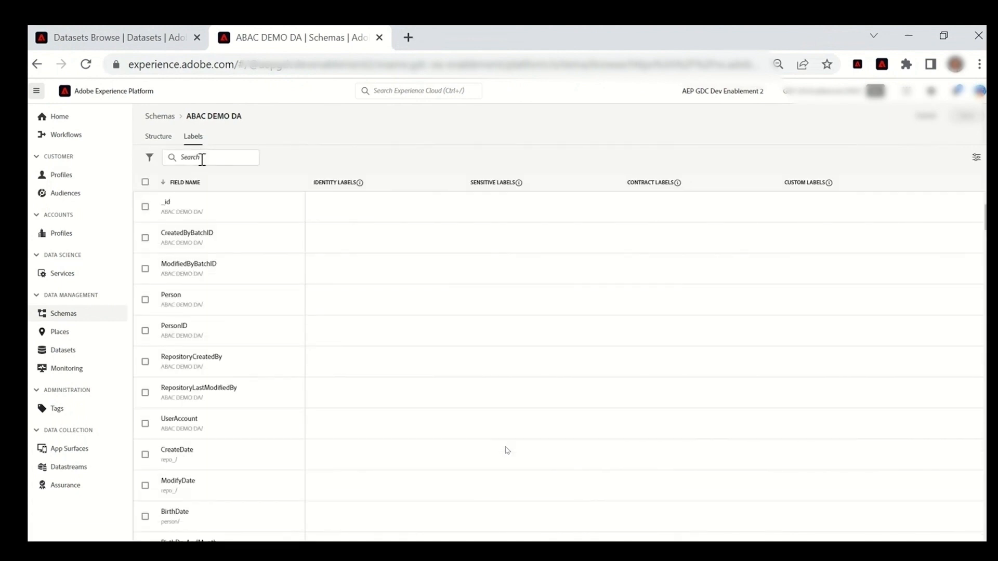
{"action": "left_click", "coordinate": [202, 158]}
{"action": "type", "text": "A"}
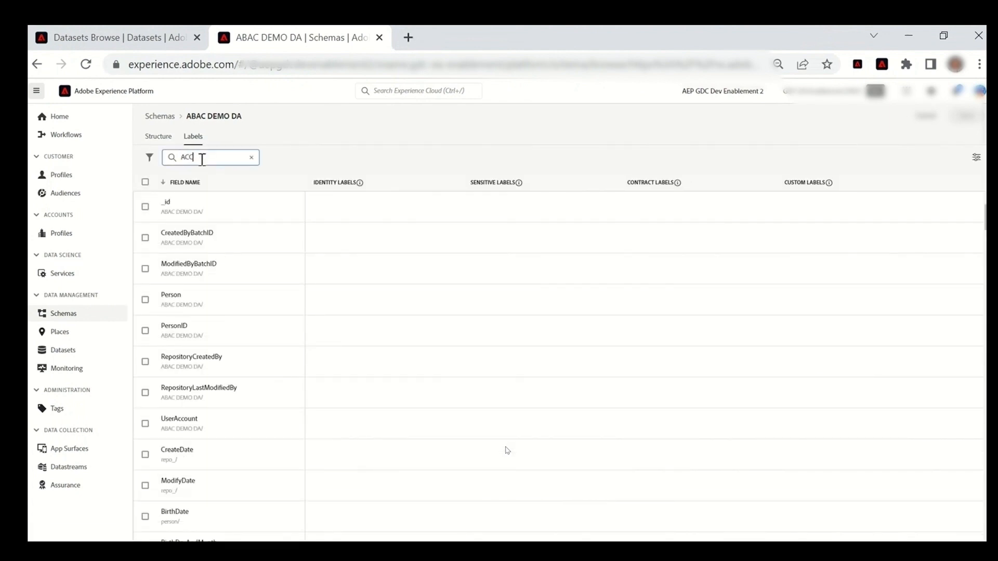
{"action": "type", "text": "CC"}
{"action": "left_click", "coordinate": [281, 250]}
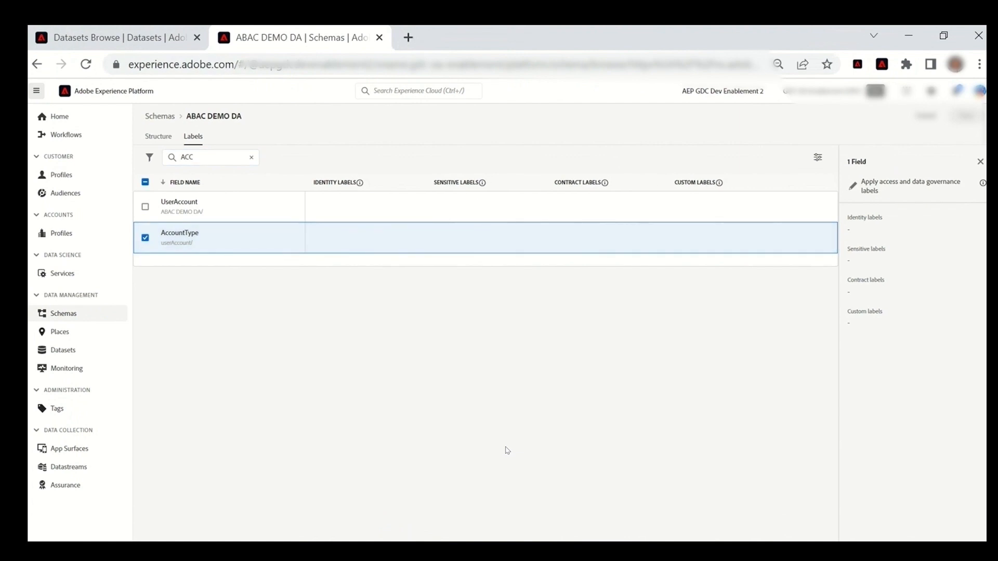
{"action": "left_click", "coordinate": [919, 187]}
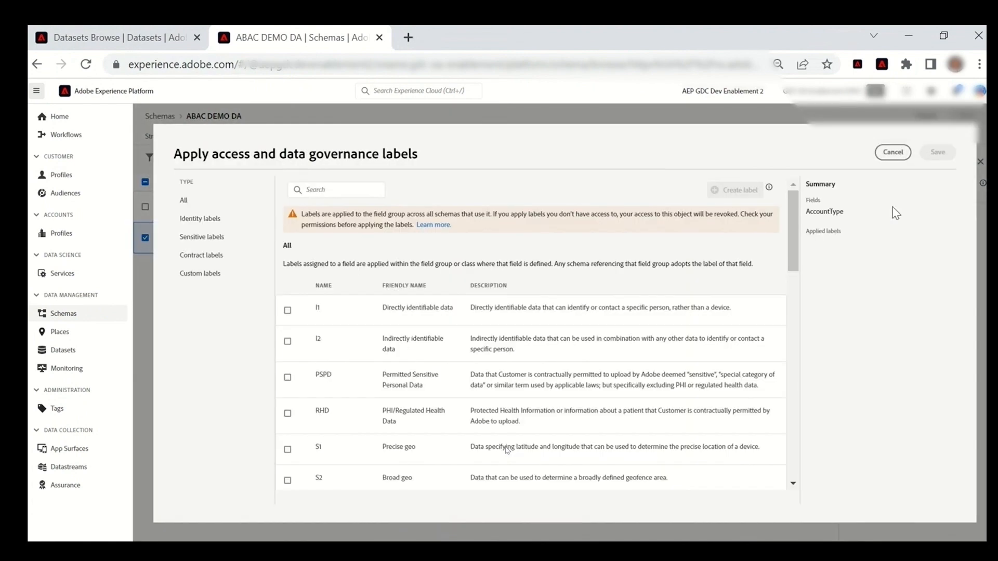
{"action": "left_click", "coordinate": [200, 274]}
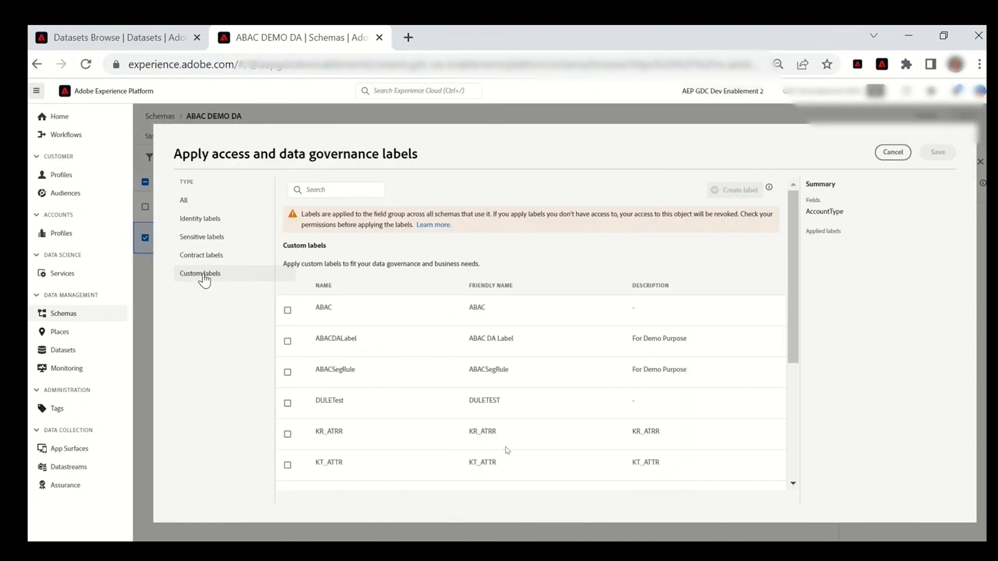
{"action": "left_click", "coordinate": [286, 346]}
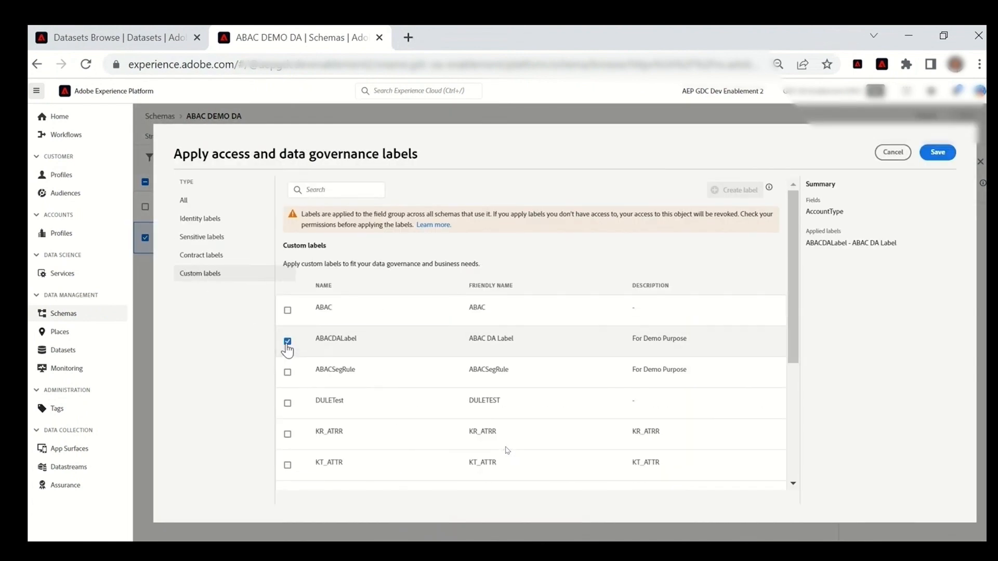
{"action": "left_click", "coordinate": [939, 153]}
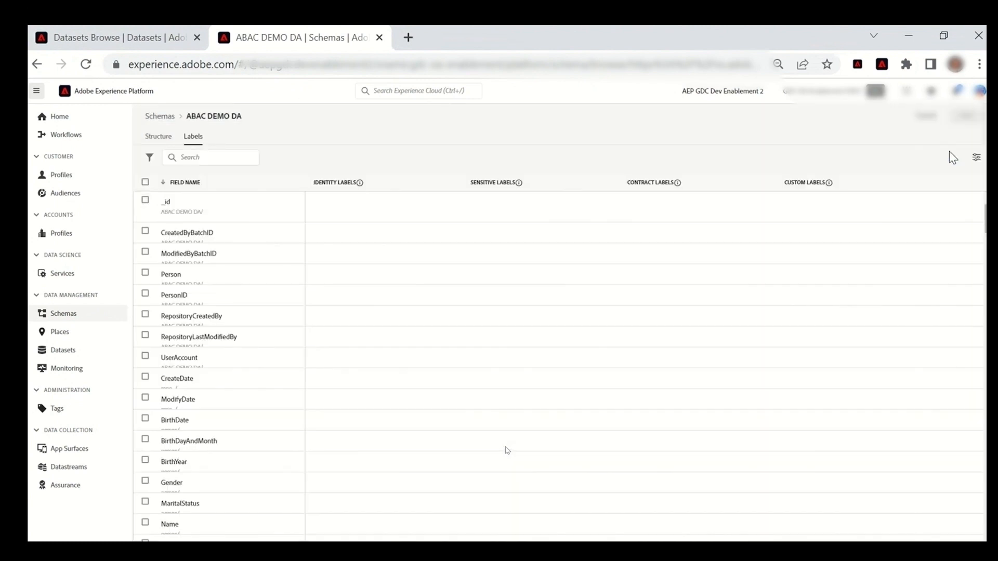
- Filter the label list for ACC to check the AccountType field's custom label, and return to the schema structure
{"action": "left_click", "coordinate": [236, 157]}
{"action": "type", "text": "ACC"}
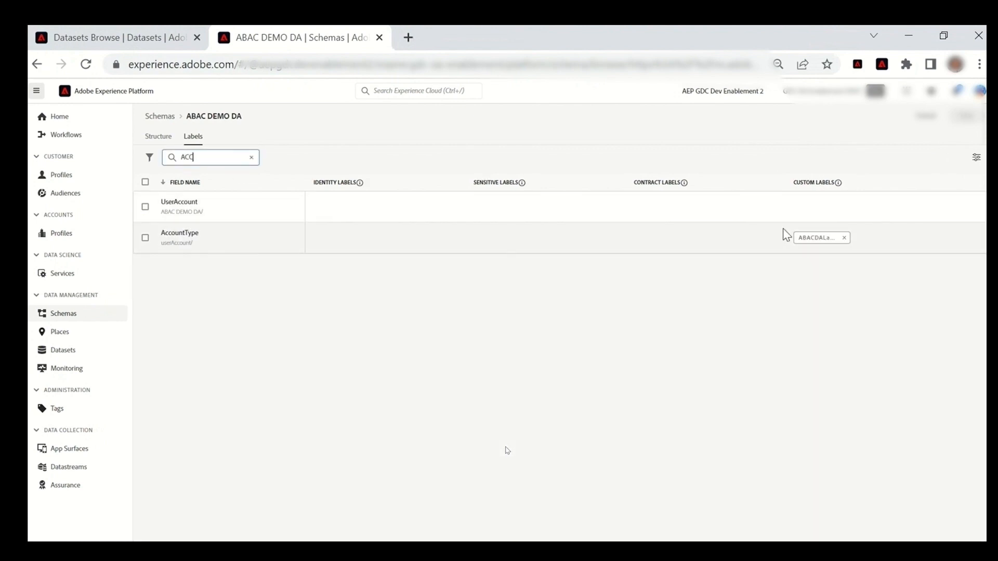
{"action": "left_click", "coordinate": [157, 139]}
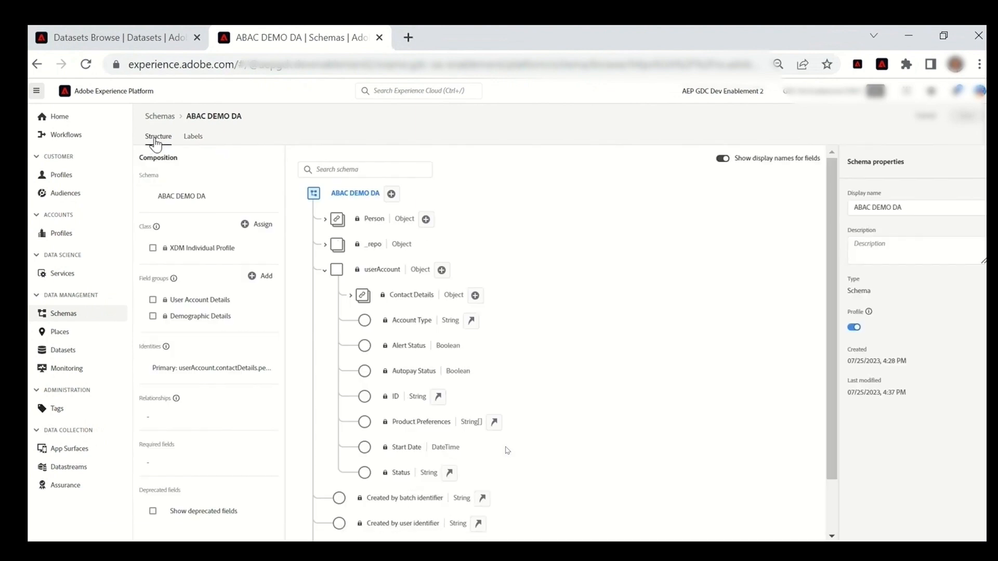
- Reload the schema page and select the Account Type field under userAccount to check access to it
{"action": "left_click", "coordinate": [86, 64]}
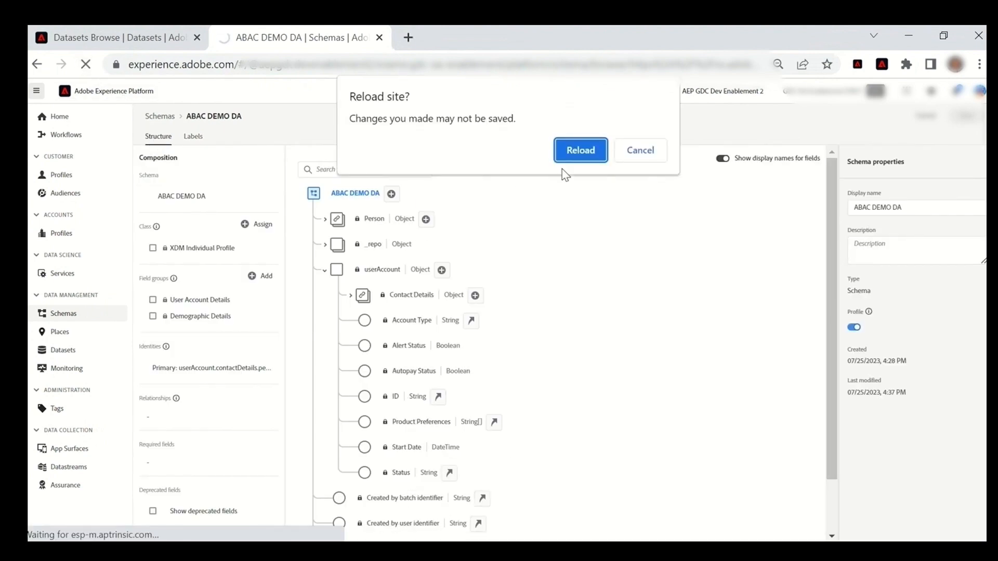
{"action": "left_click", "coordinate": [575, 155]}
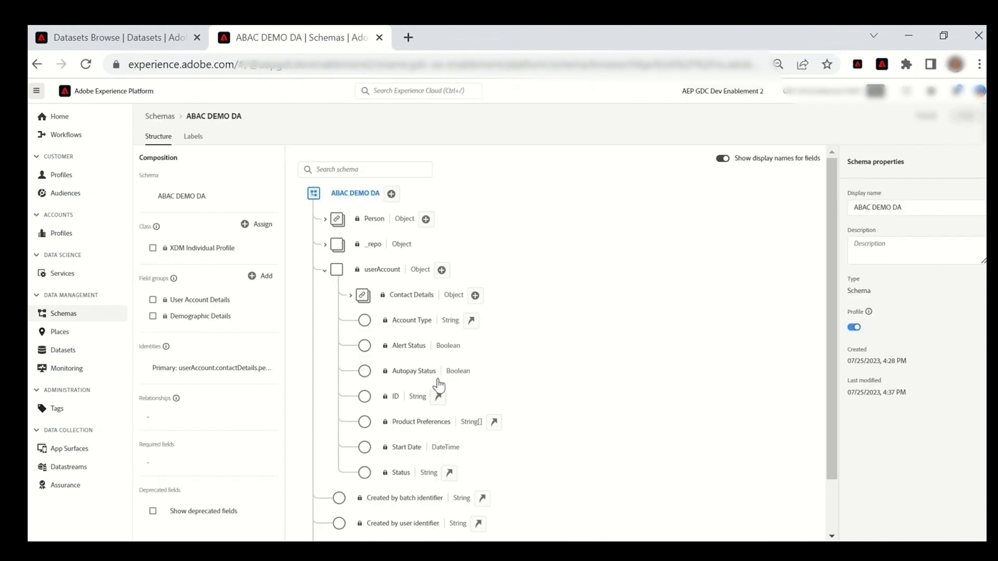
{"action": "left_click", "coordinate": [412, 324]}
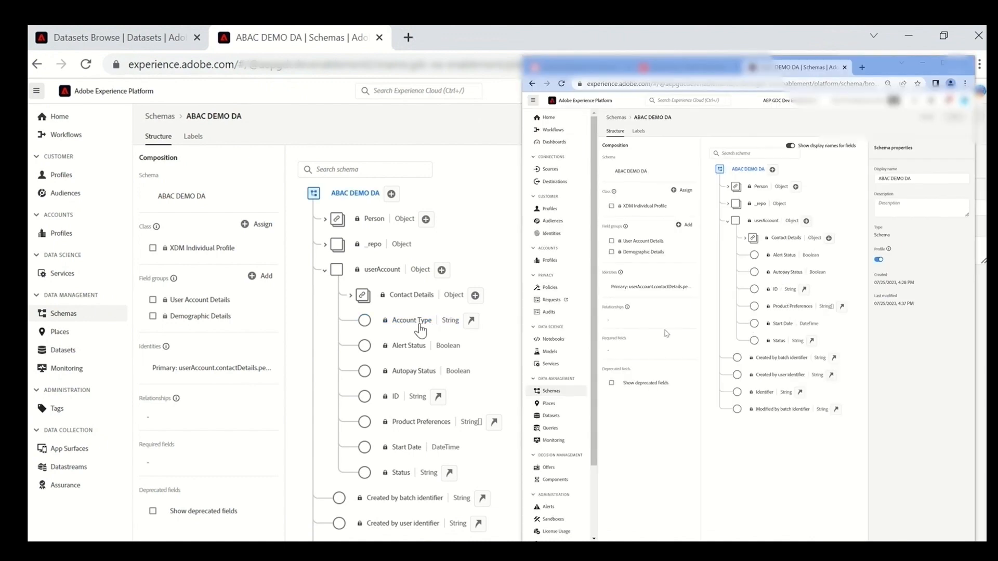
{"action": "left_click", "coordinate": [419, 323]}
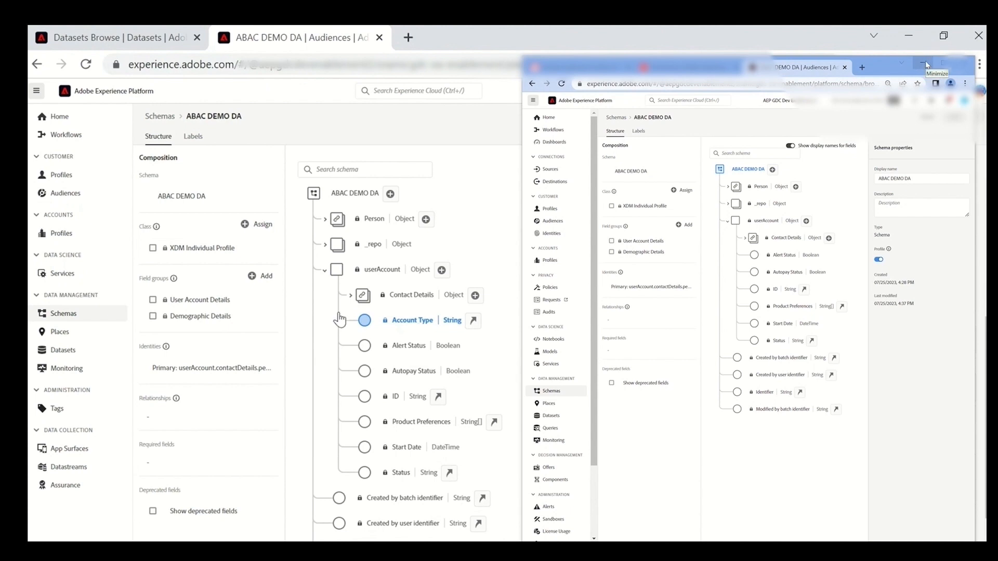
- Open the audiences list and start building a new audience from attributes, events or audiences
{"action": "left_click", "coordinate": [58, 194]}
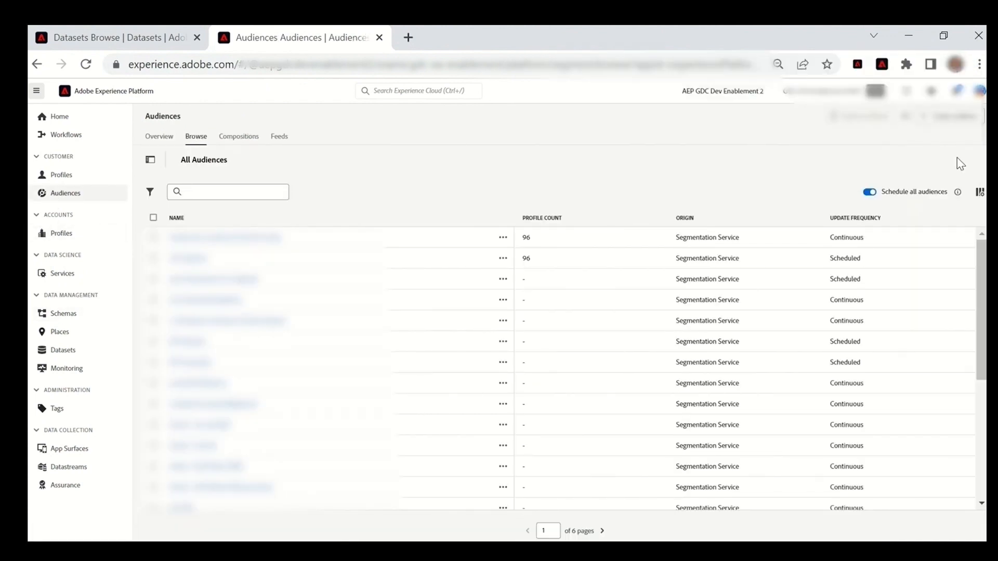
{"action": "left_click", "coordinate": [954, 118]}
{"action": "left_click", "coordinate": [649, 328]}
{"action": "left_click", "coordinate": [688, 379]}
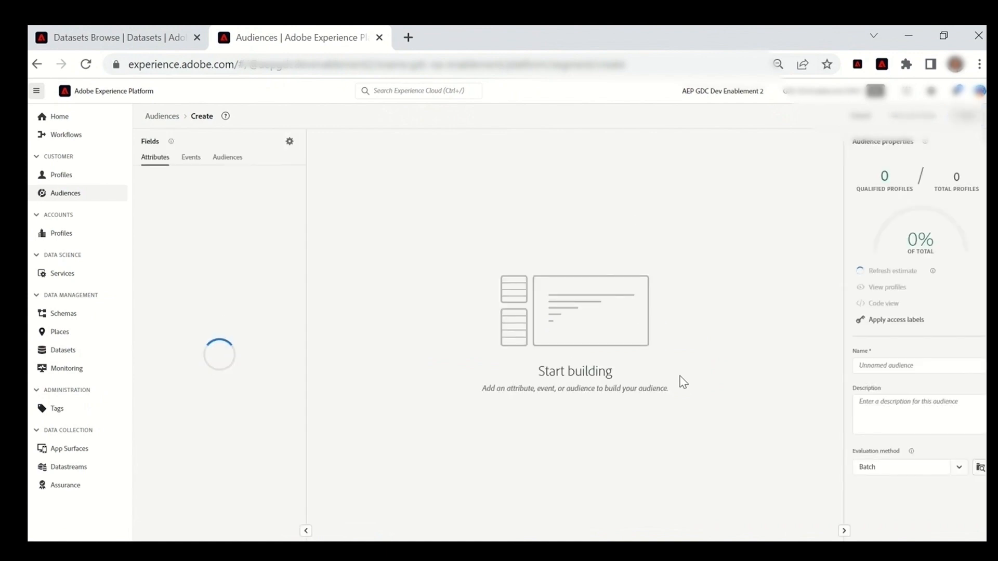
- Search the new audience's attributes for userAccount and open the User Account folder
{"action": "left_click", "coordinate": [289, 141]}
{"action": "left_click", "coordinate": [289, 142]}
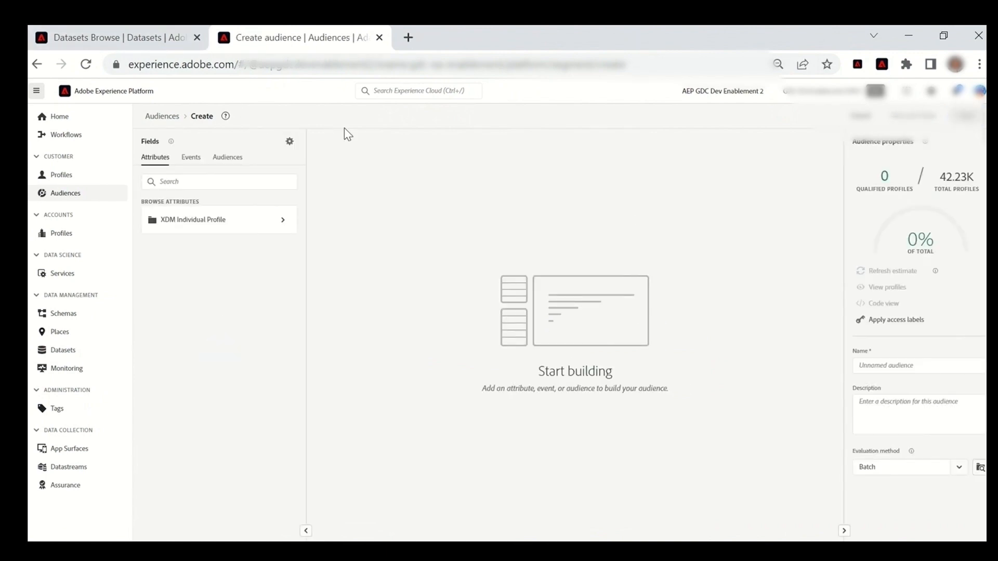
{"action": "left_click", "coordinate": [252, 184]}
{"action": "type", "text": "userAccount"}
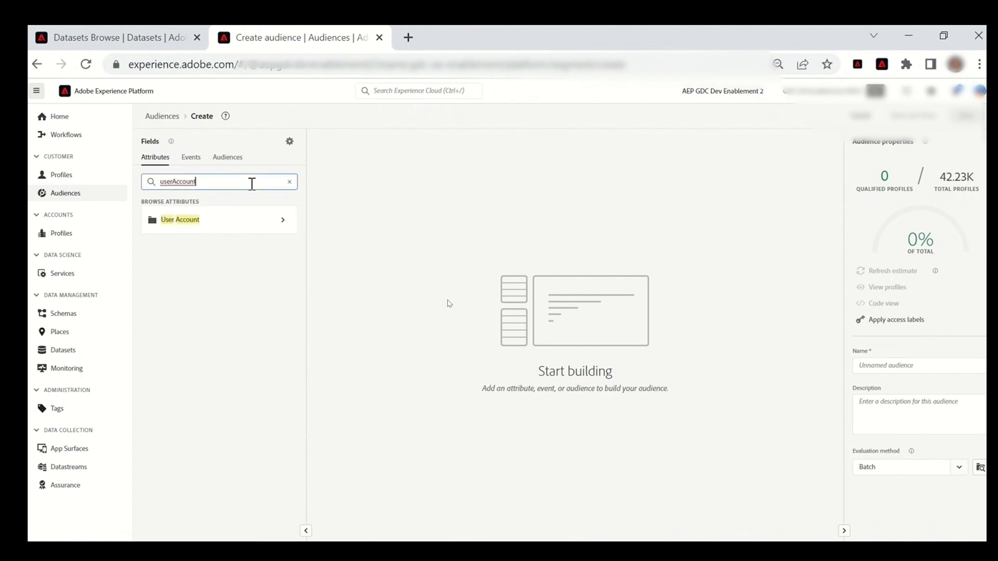
{"action": "left_click", "coordinate": [279, 223]}
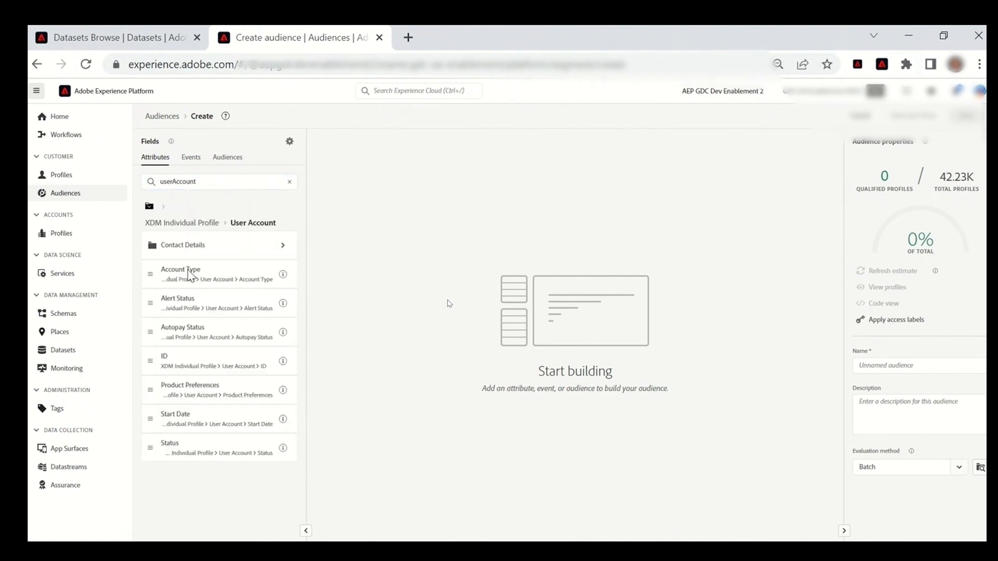